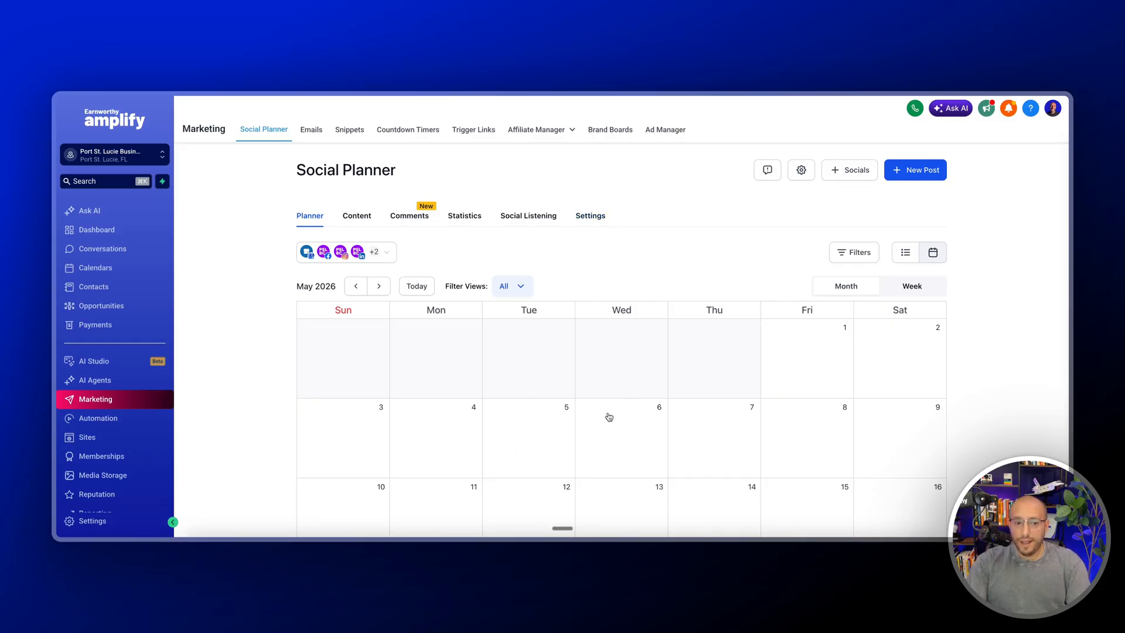
Look through the Content section and the Social Listening trends of the Social Planner
left_click(363, 218)
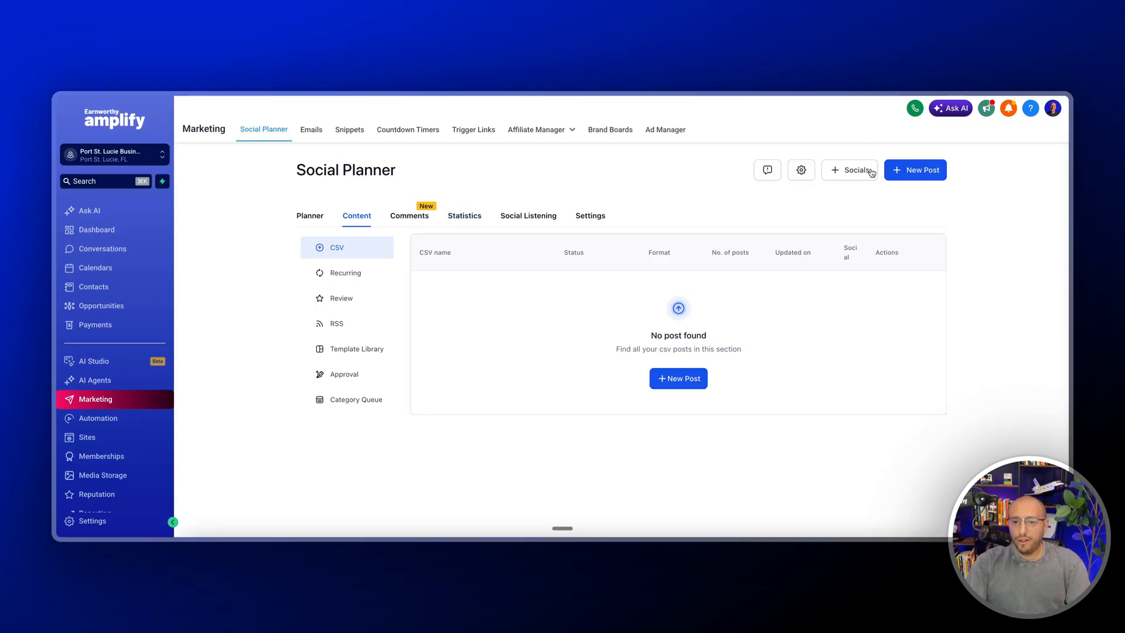
left_click(542, 223)
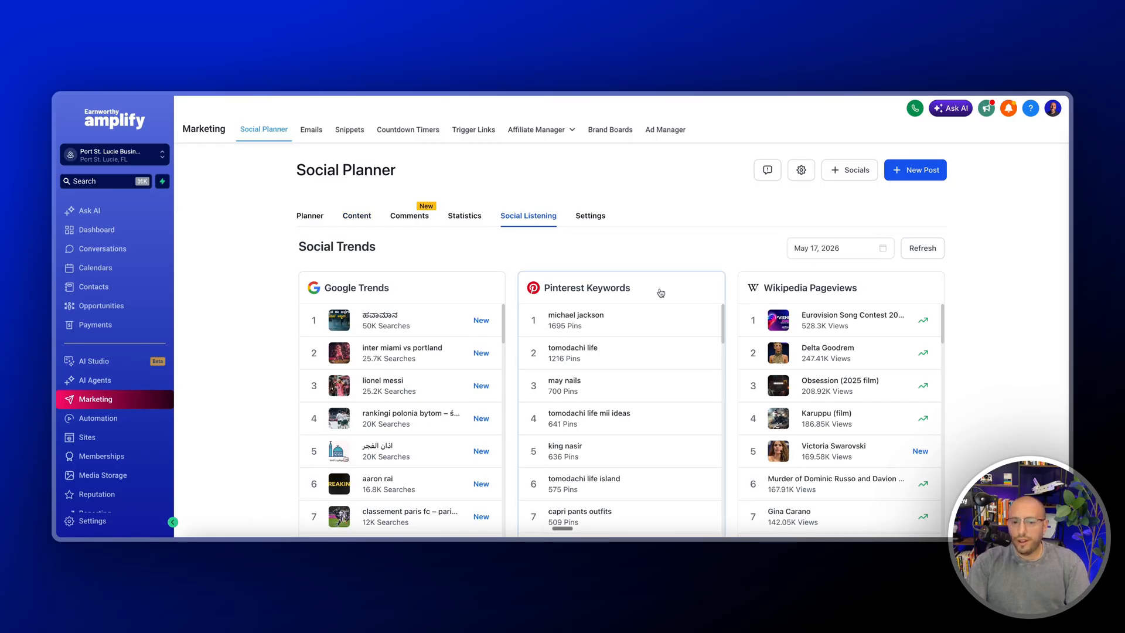
scroll(716, 302, "down", 3)
scroll(780, 282, "down", 10)
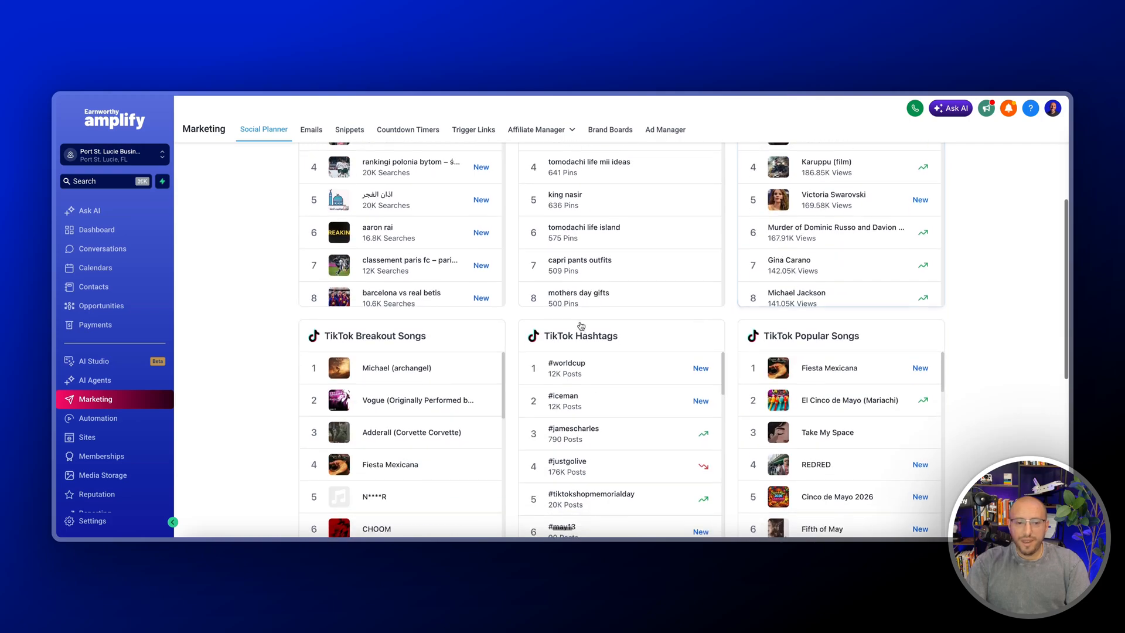
scroll(693, 342, "up", 13)
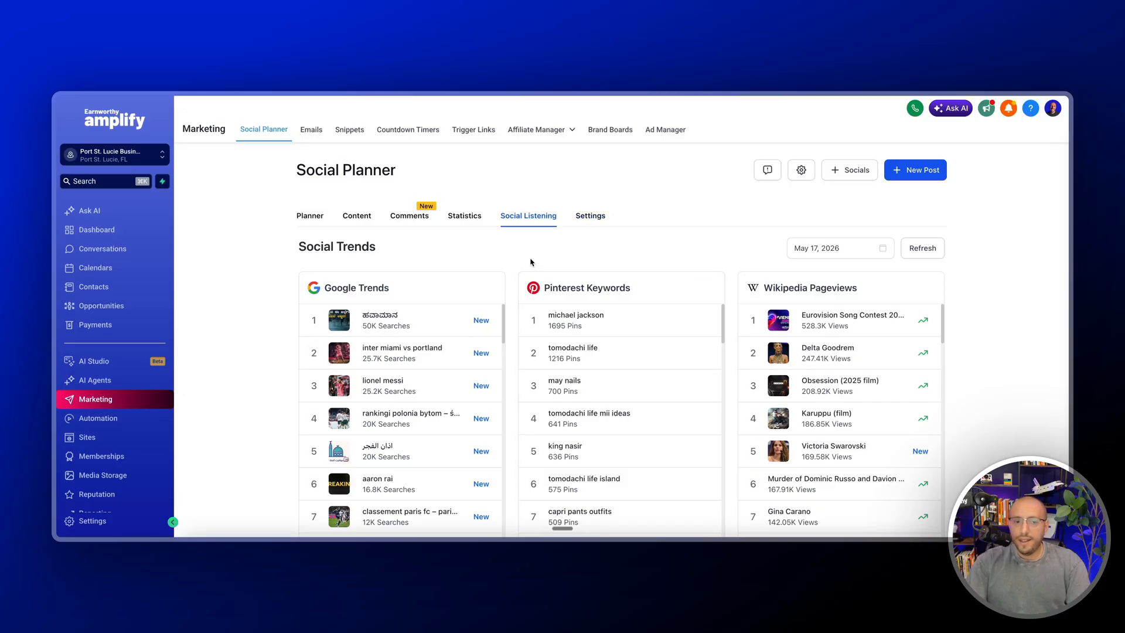
Return to the planner's post list and view the social networks available to connect
left_click(301, 216)
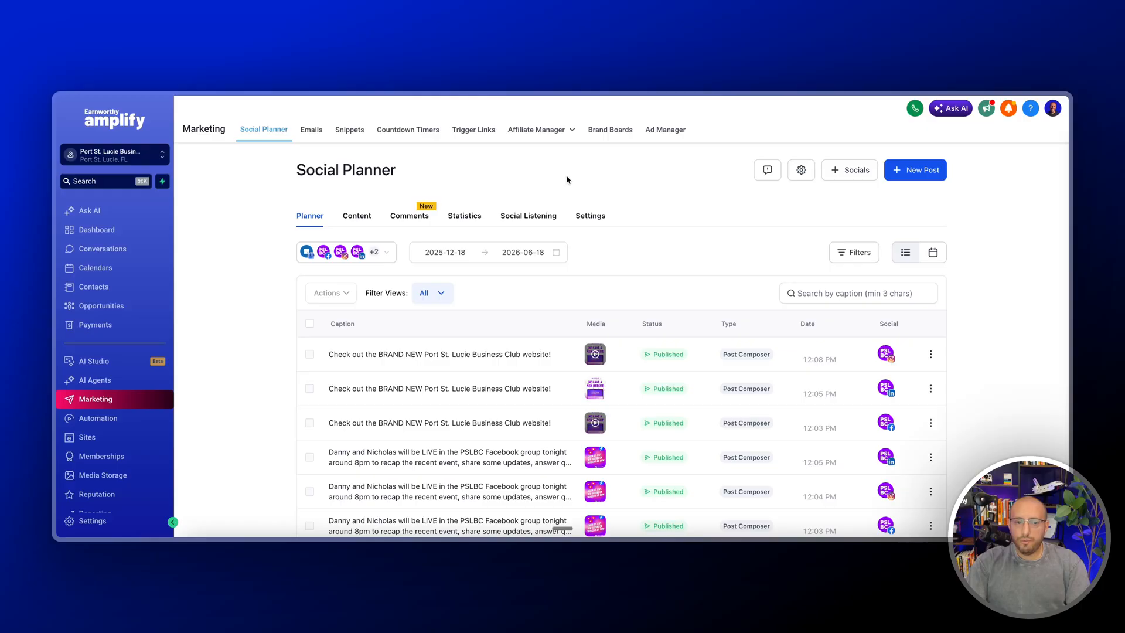
left_click(861, 171)
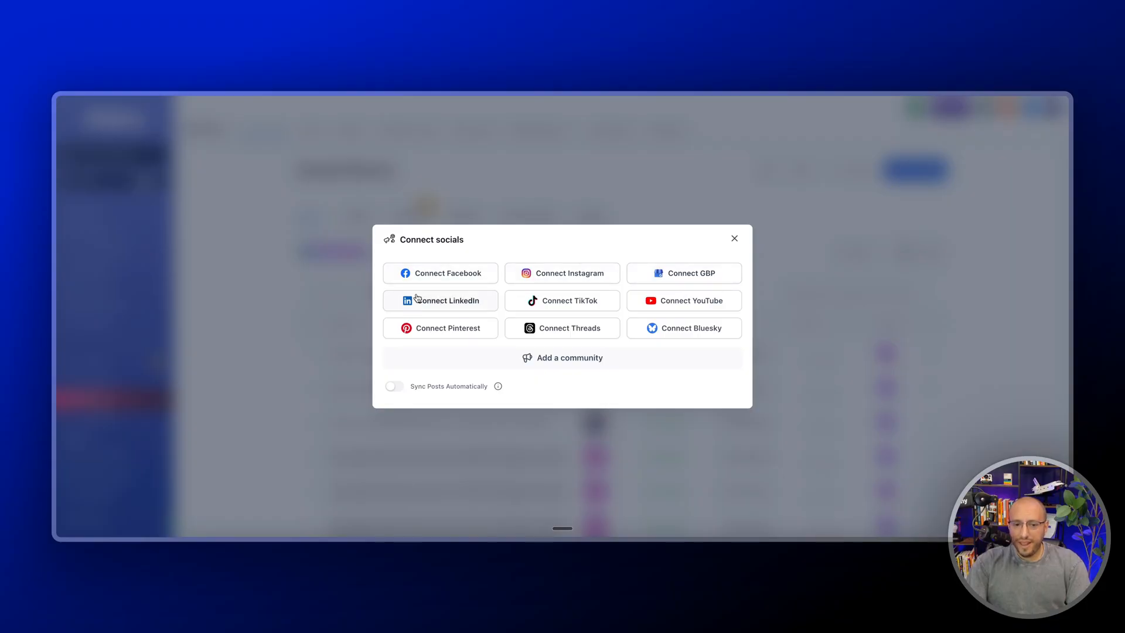
left_click(735, 239)
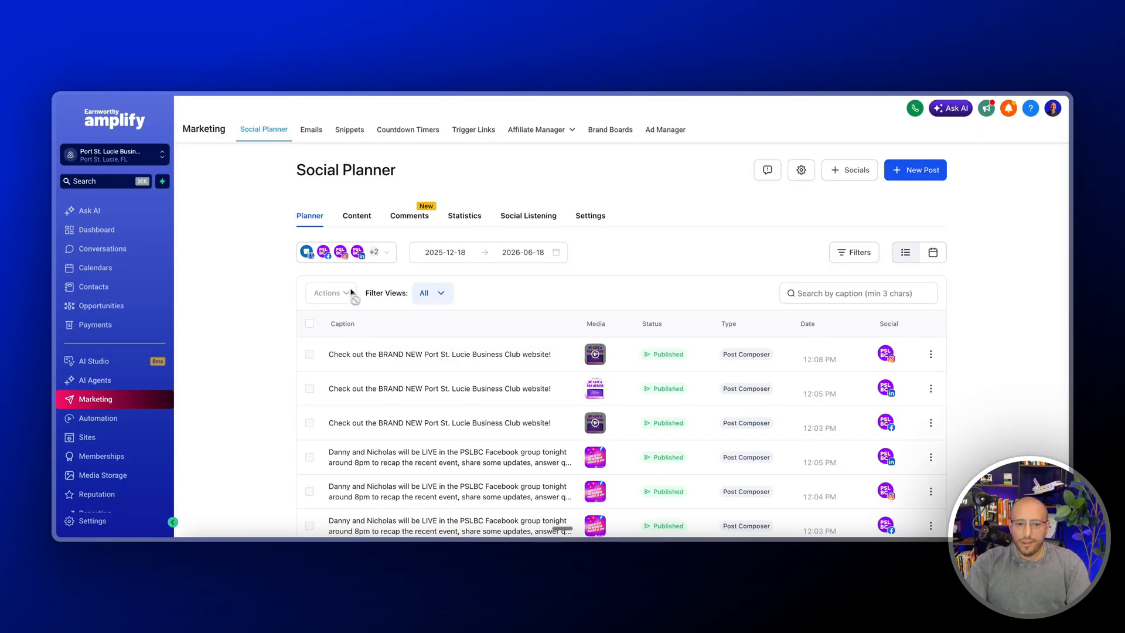
Inspect which social accounts belong to the Daily Posts group, leaving the group as it is
left_click(379, 253)
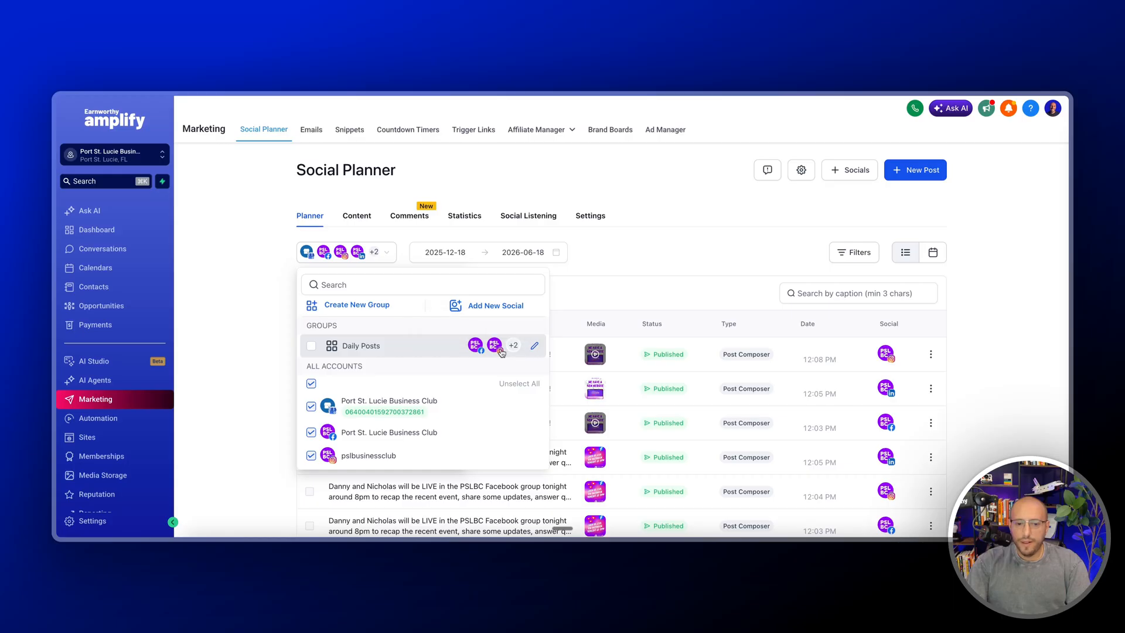
left_click(532, 351)
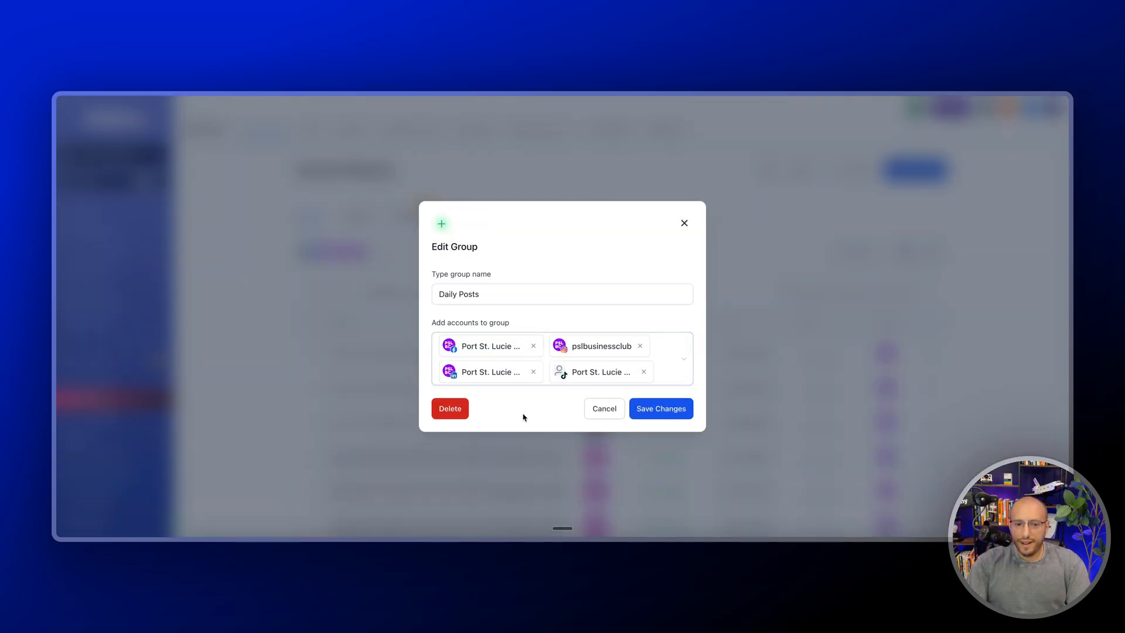
left_click(684, 223)
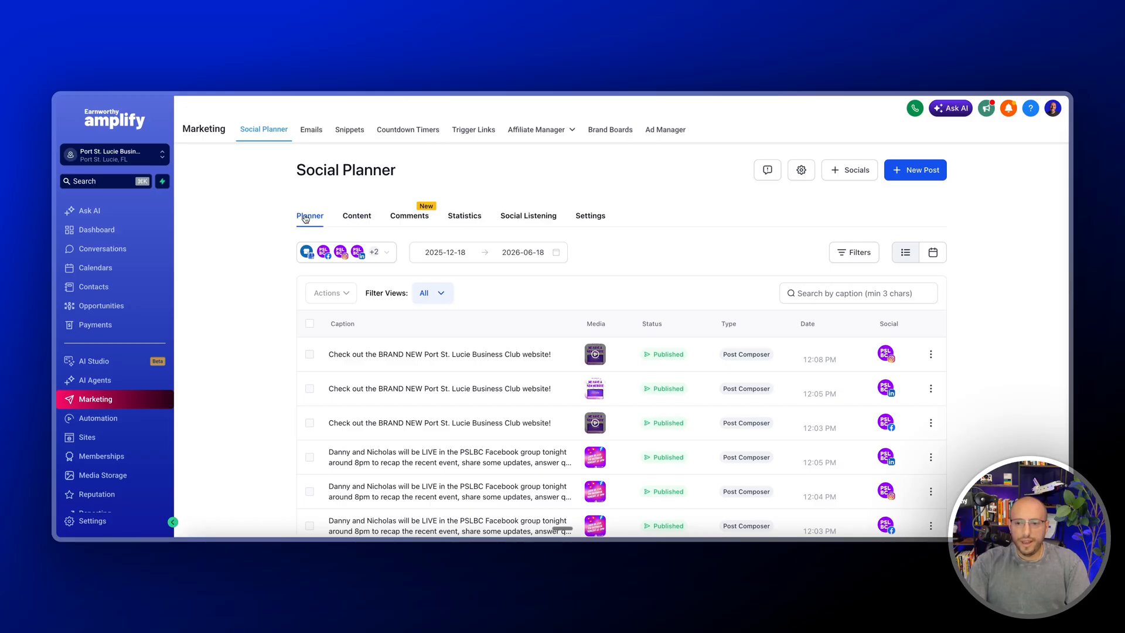
Switch the planner to the calendar view and start a new post on Tuesday, May 19, 2026
left_click(935, 257)
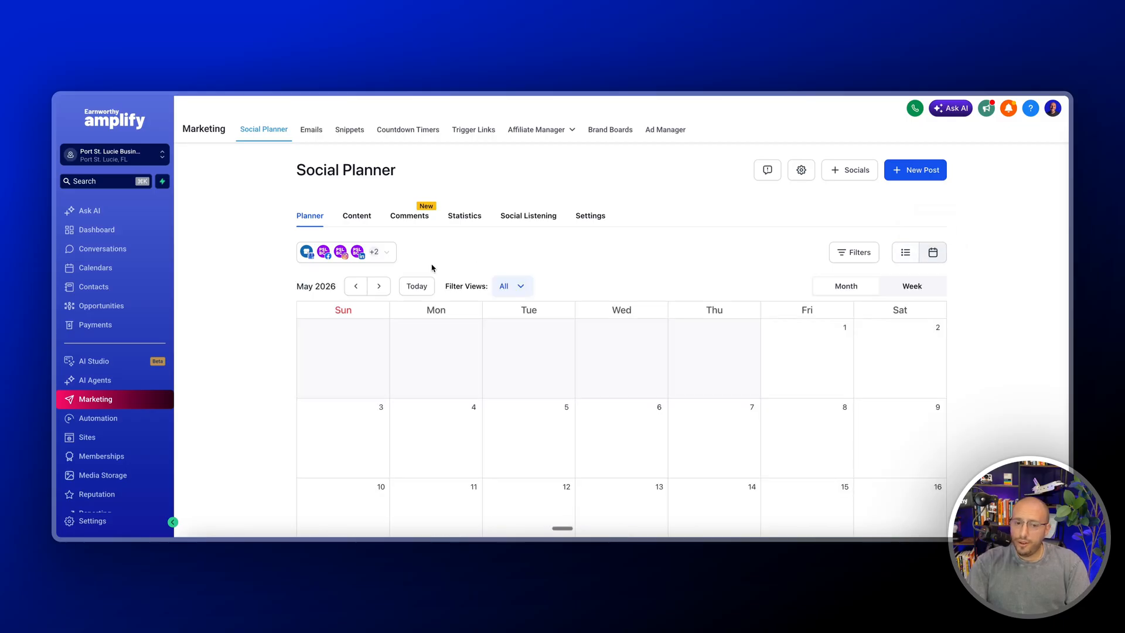
scroll(618, 319, "down", 1)
scroll(616, 324, "down", 3)
mouse_move(432, 434)
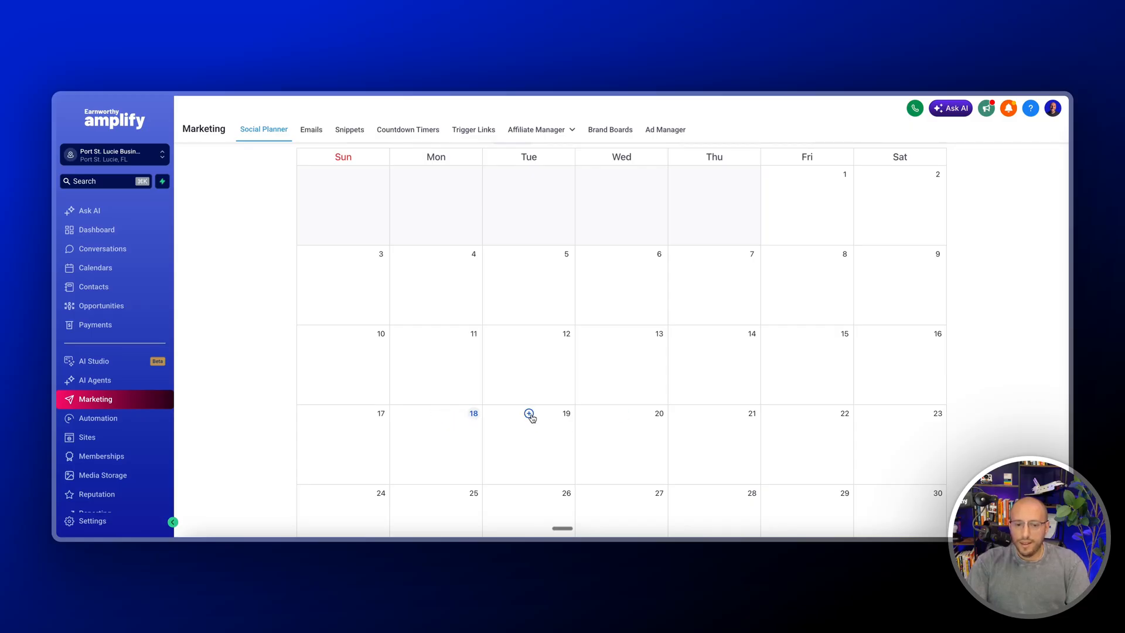
left_click(529, 415)
Choose the Daily Posts group as the accounts the new post goes to
left_click(364, 174)
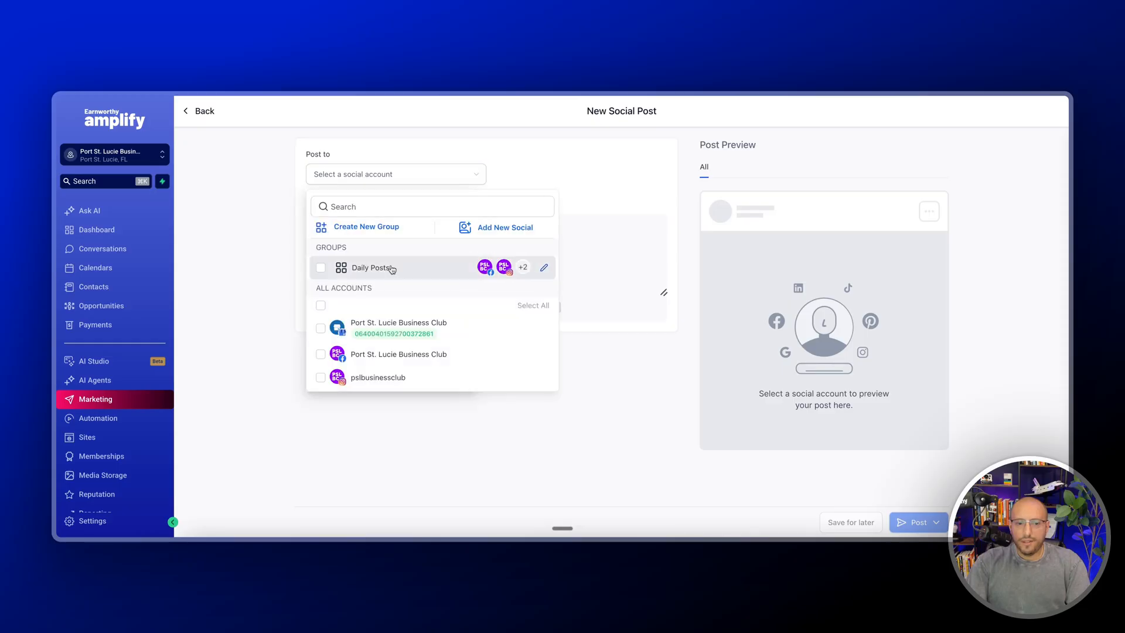
scroll(387, 345, "down", 2)
scroll(388, 338, "up", 1)
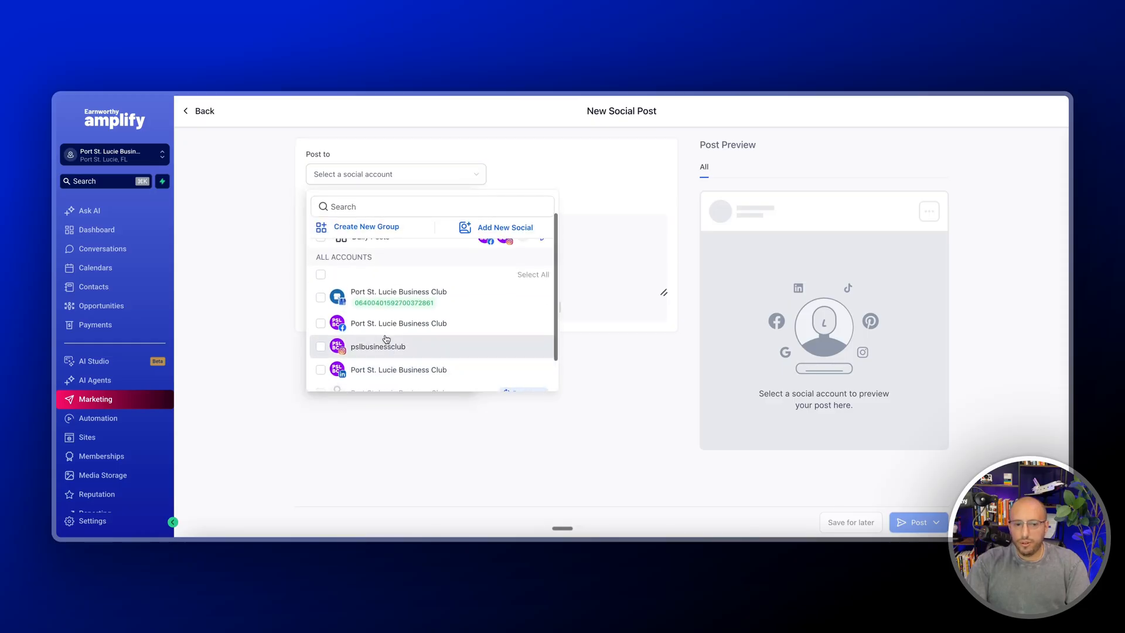
scroll(386, 339, "up", 1)
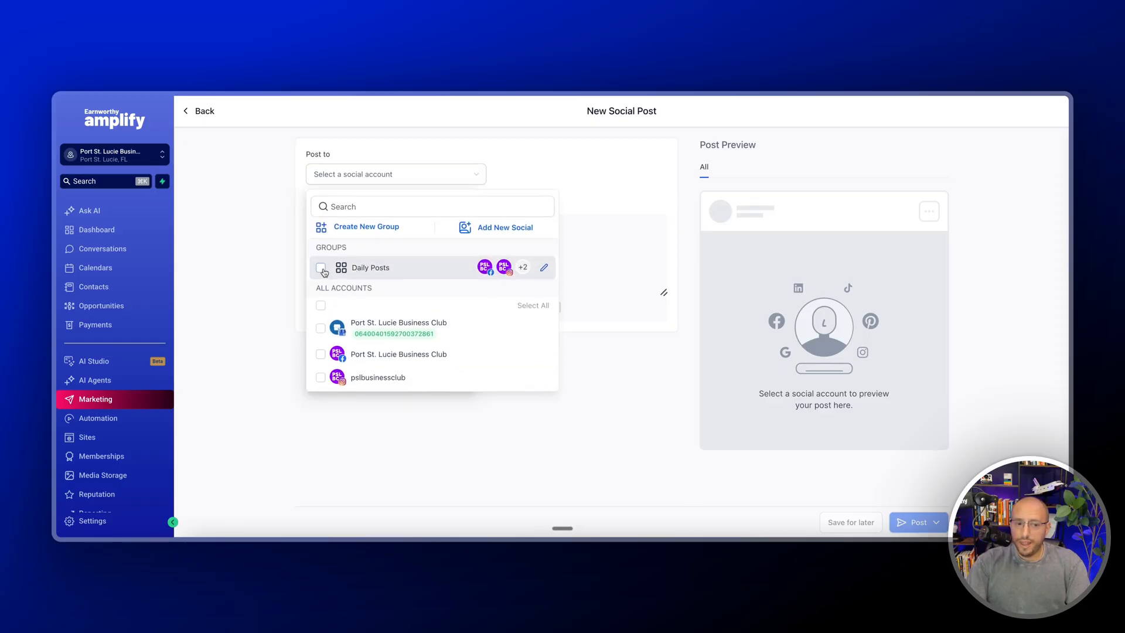
scroll(378, 340, "down", 2)
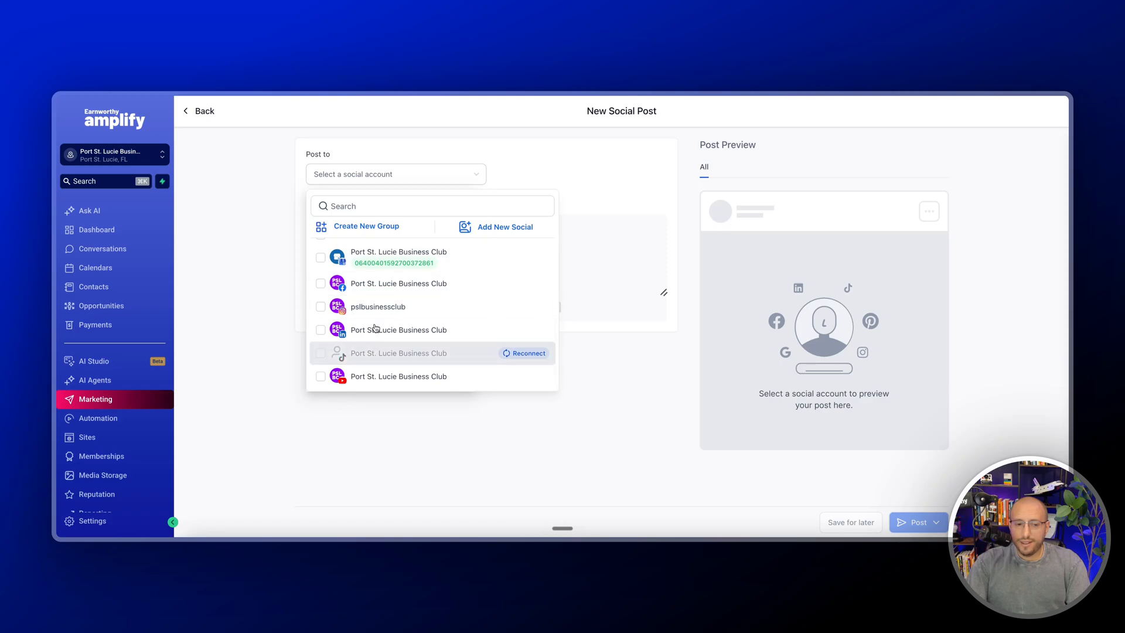
scroll(390, 322, "up", 1)
scroll(393, 315, "up", 1)
left_click(410, 270)
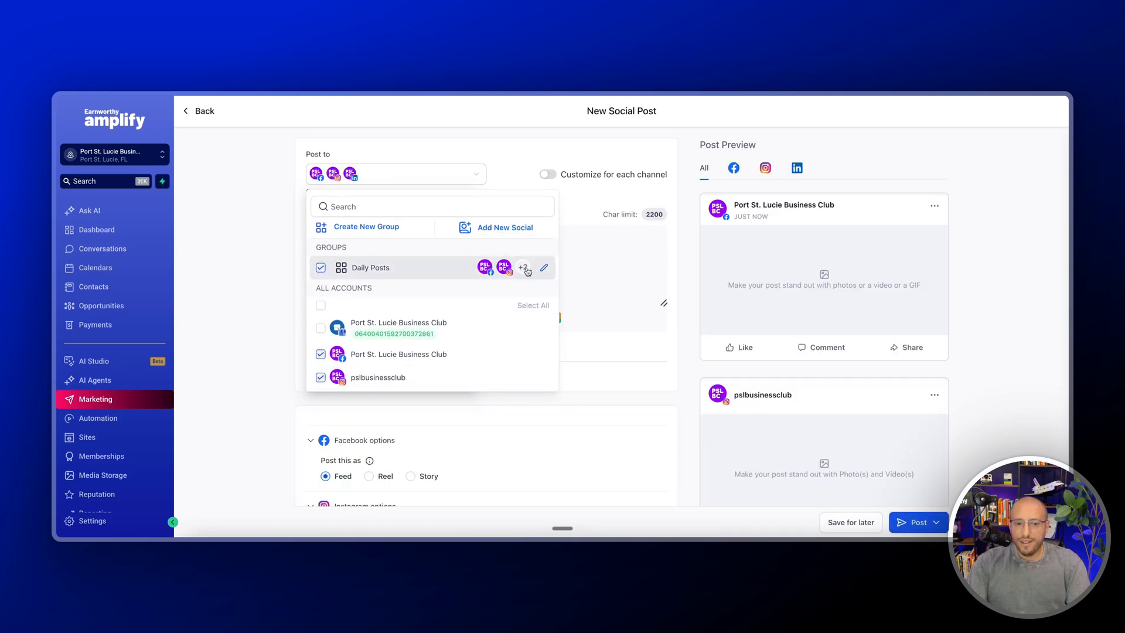
left_click(624, 285)
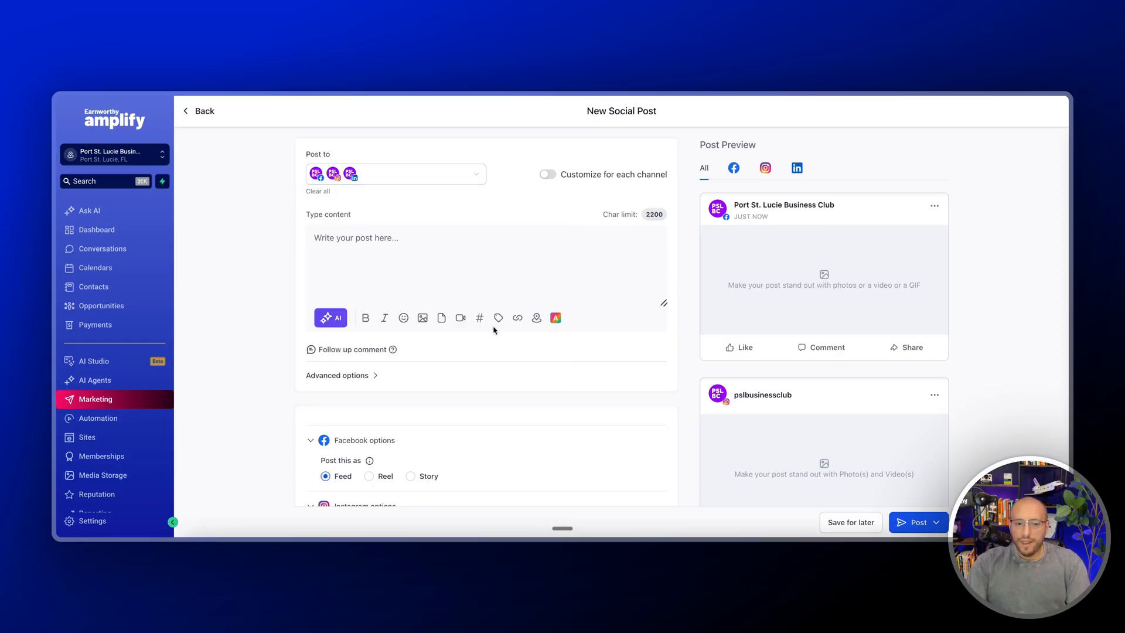
Start AI content generation with the key message "Come up with a post that allows our followers to introduce themselves and tell us about their local business."
left_click(332, 317)
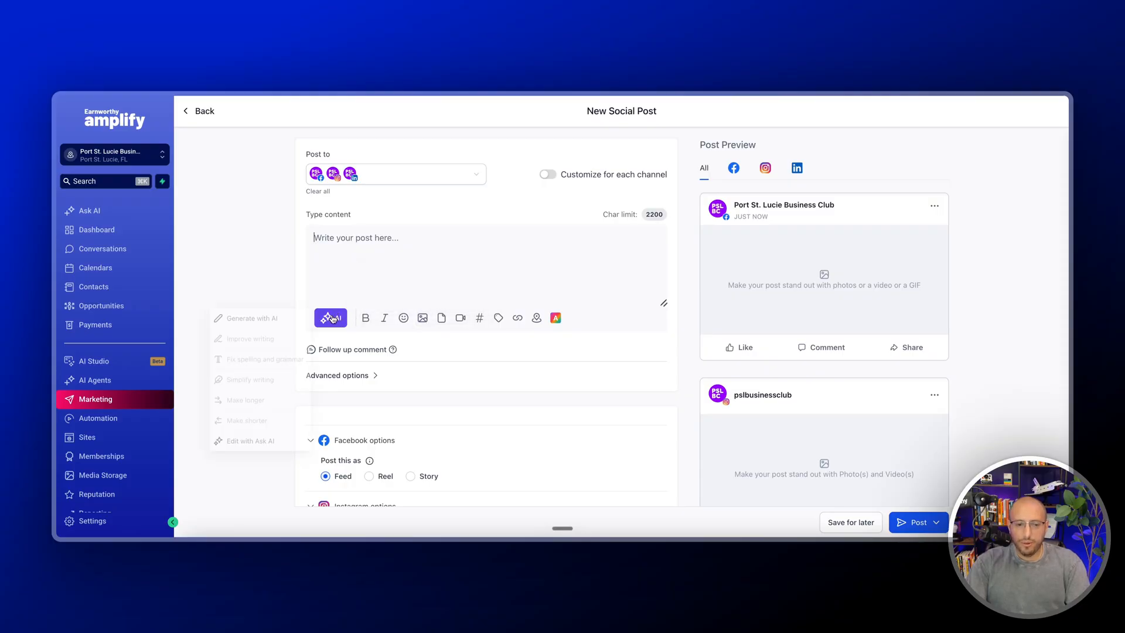
left_click(245, 320)
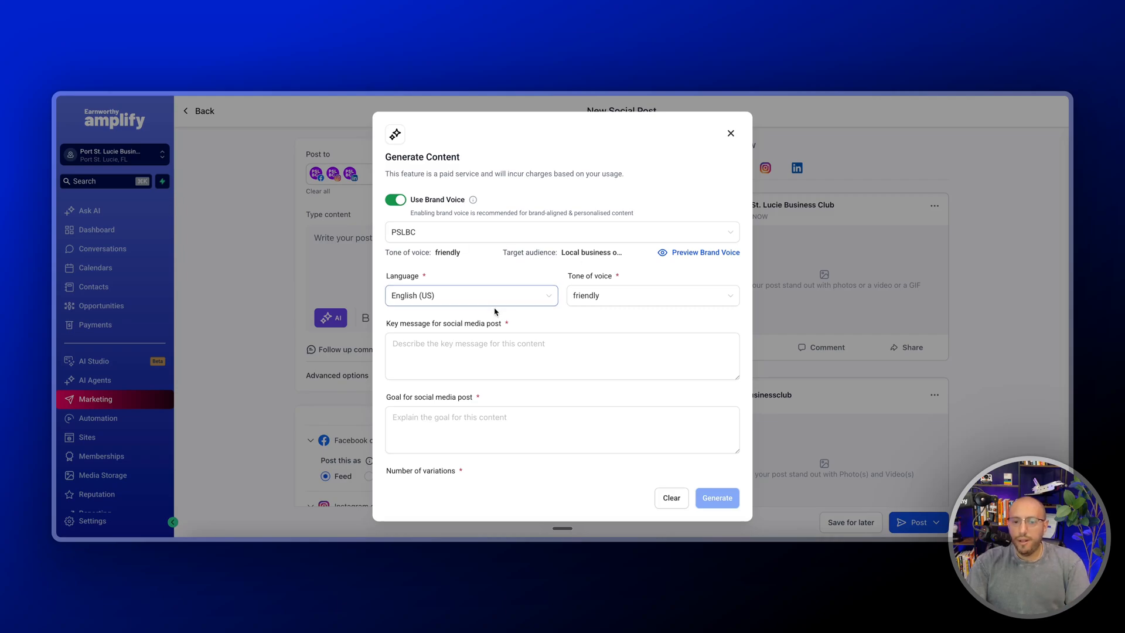
left_click(436, 357)
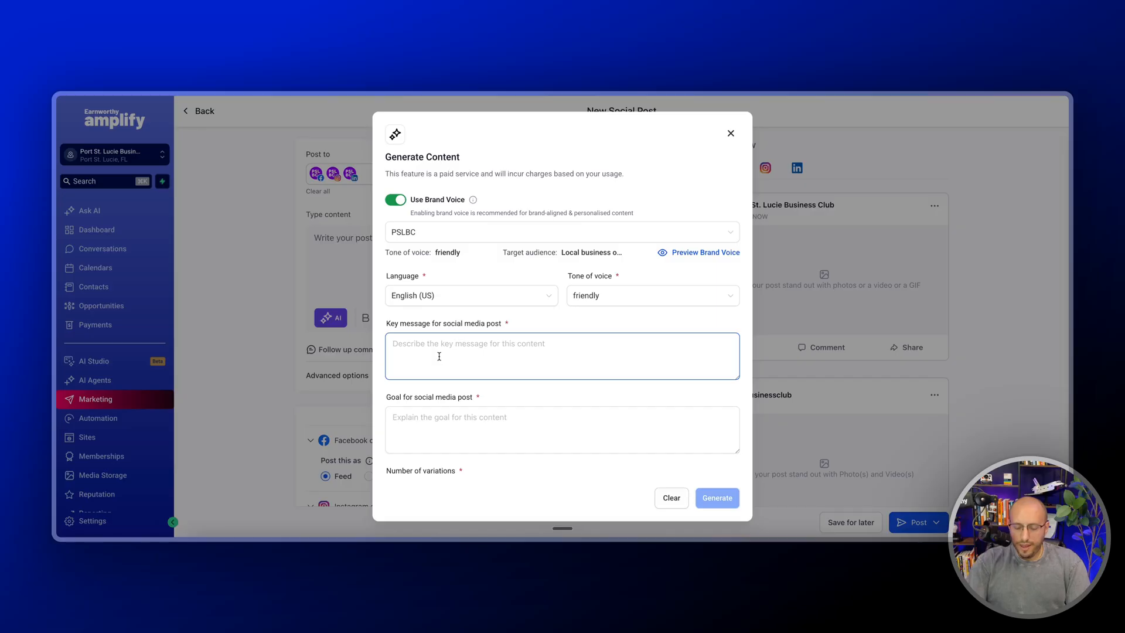
key("fn")
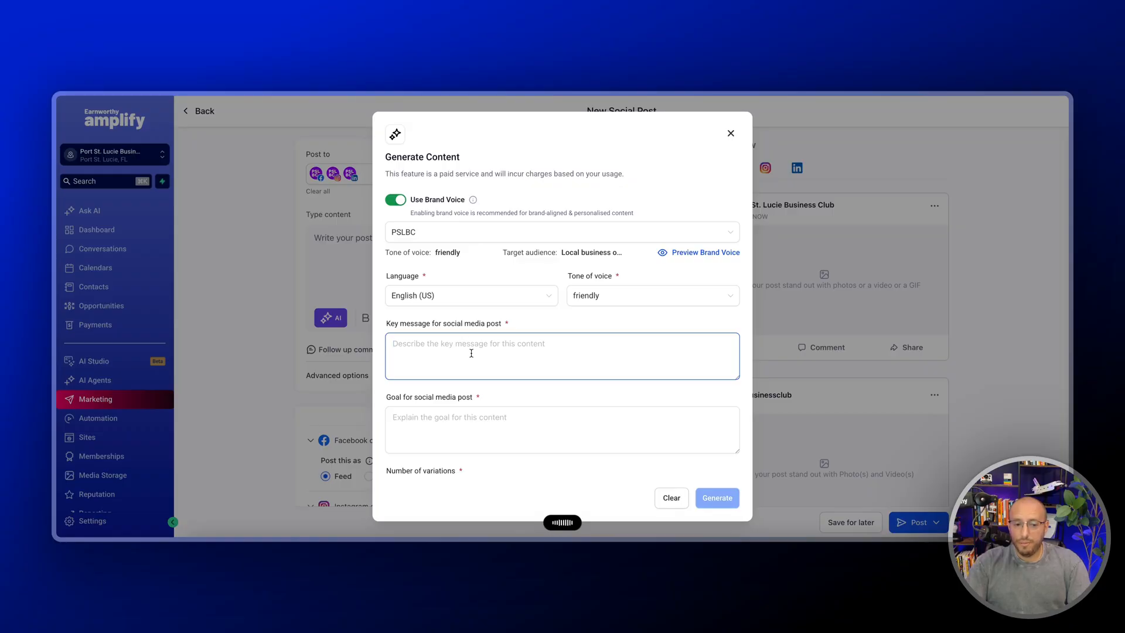
Set the post goal to "I want to get some engagement and get people responding and telling us about their business." and generate the content
left_click(468, 415)
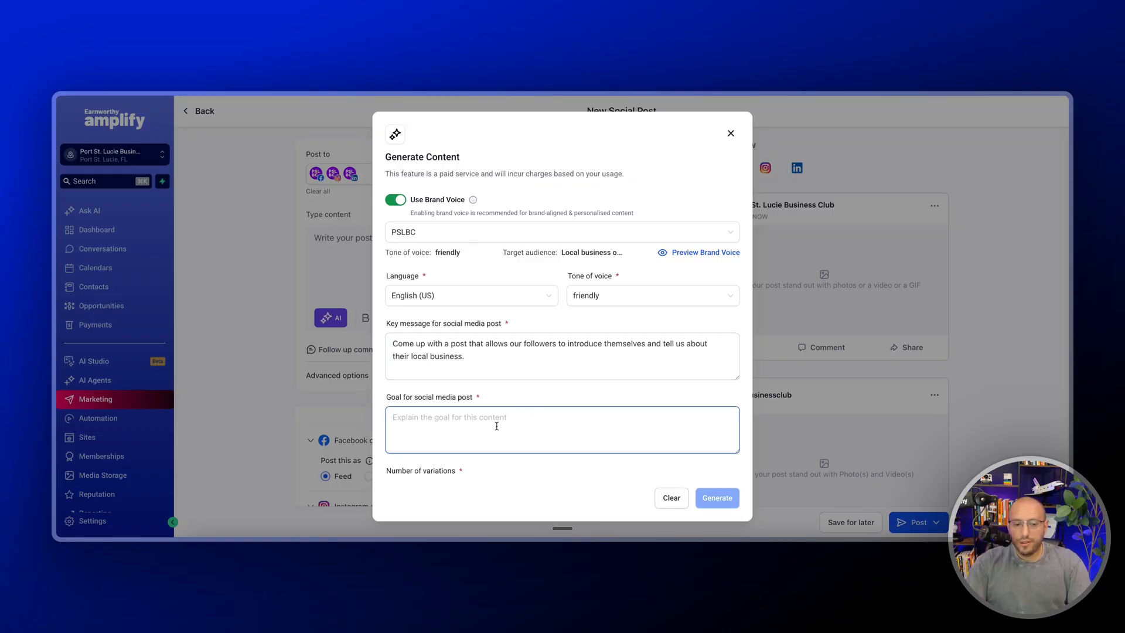
key("fn")
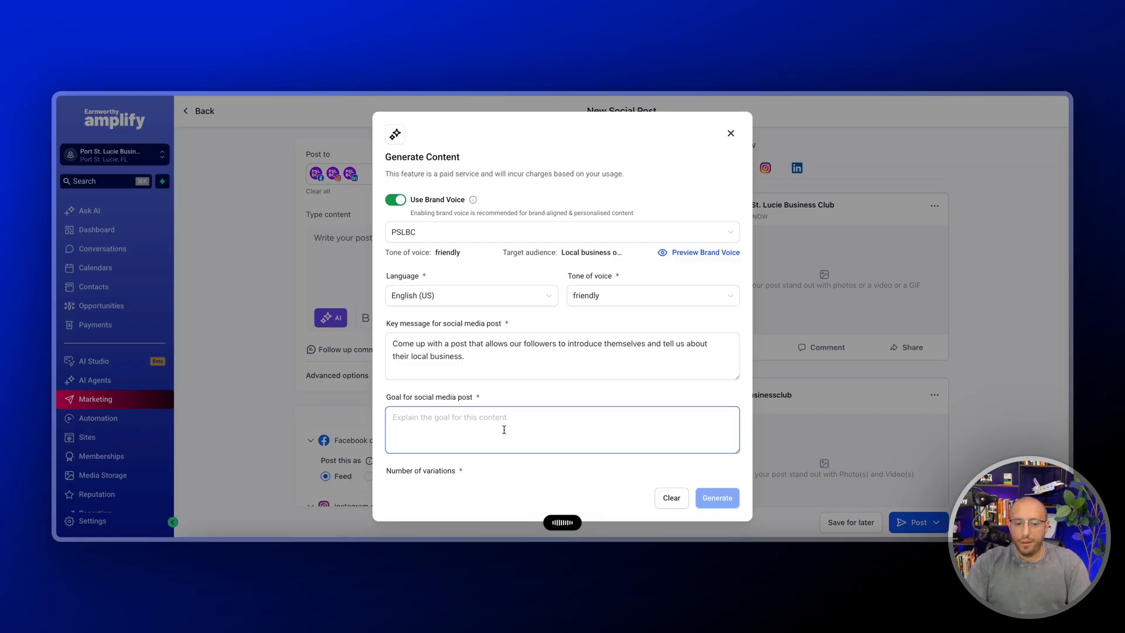
scroll(504, 429, "down", 2)
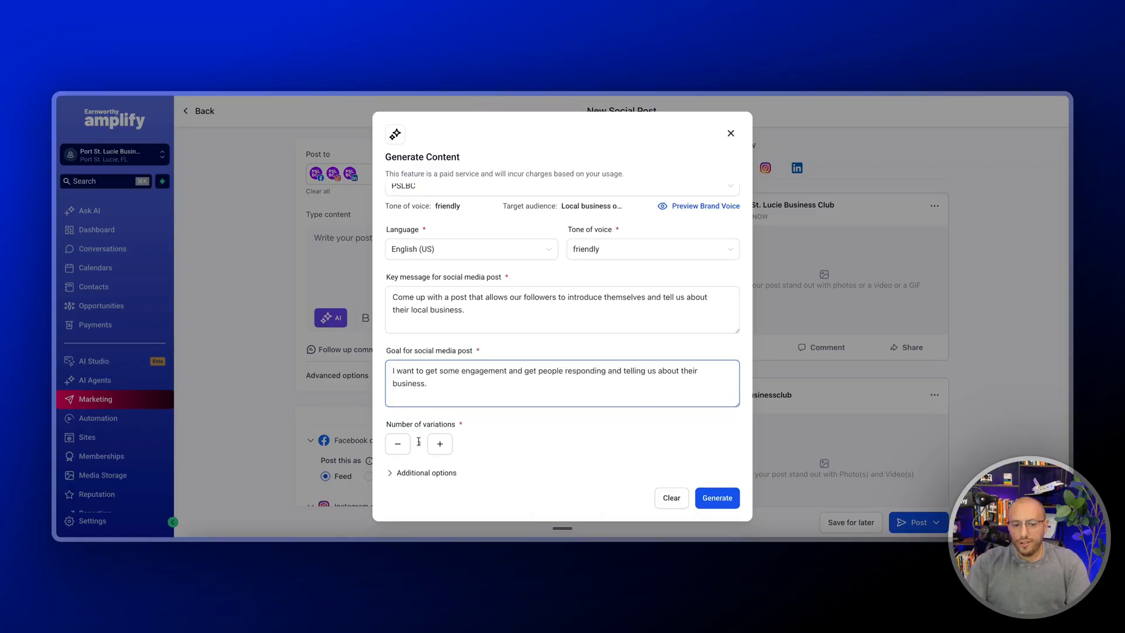
left_click(722, 499)
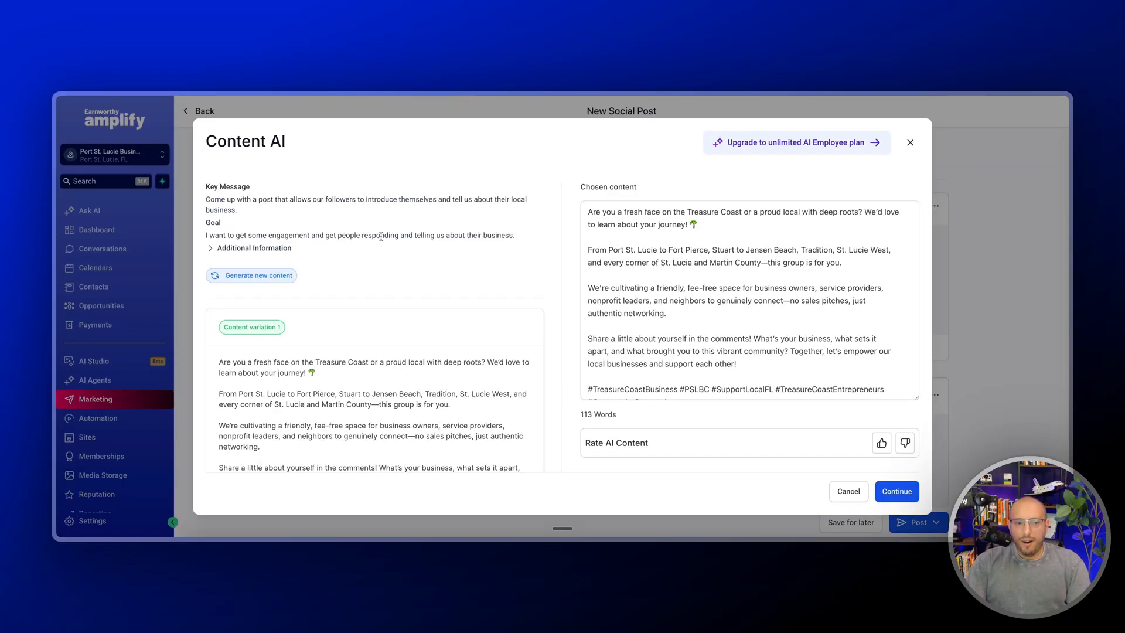
Insert the AI-generated content and keep only the paragraph from "Share a little about yourself in the comments!" to "support each other!"
scroll(260, 367, "down", 5)
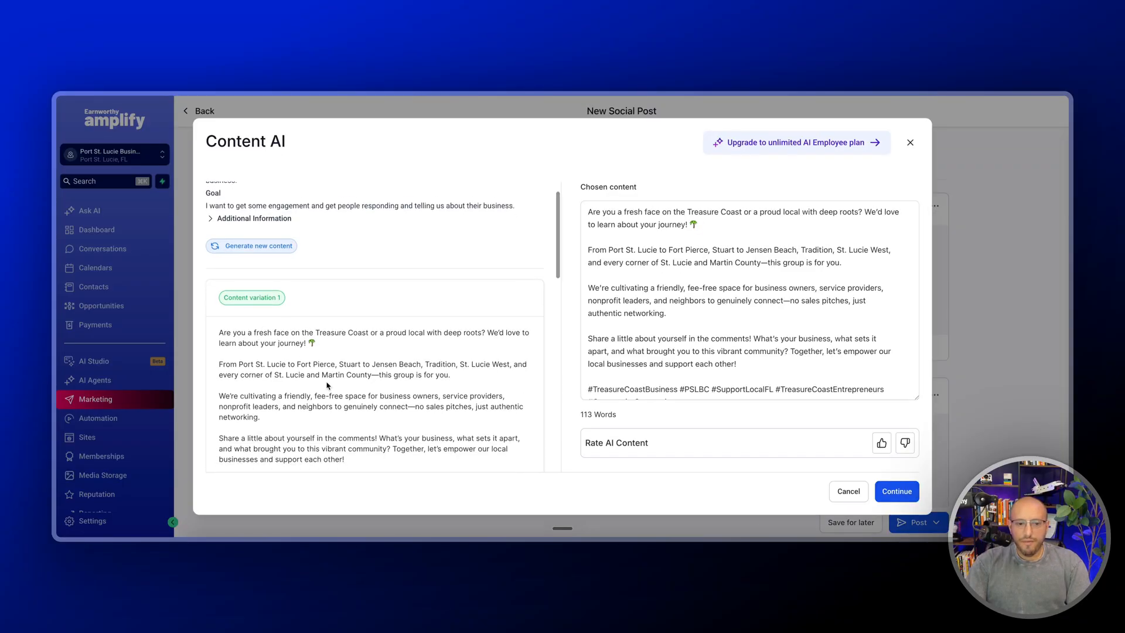
scroll(327, 293, "up", 2)
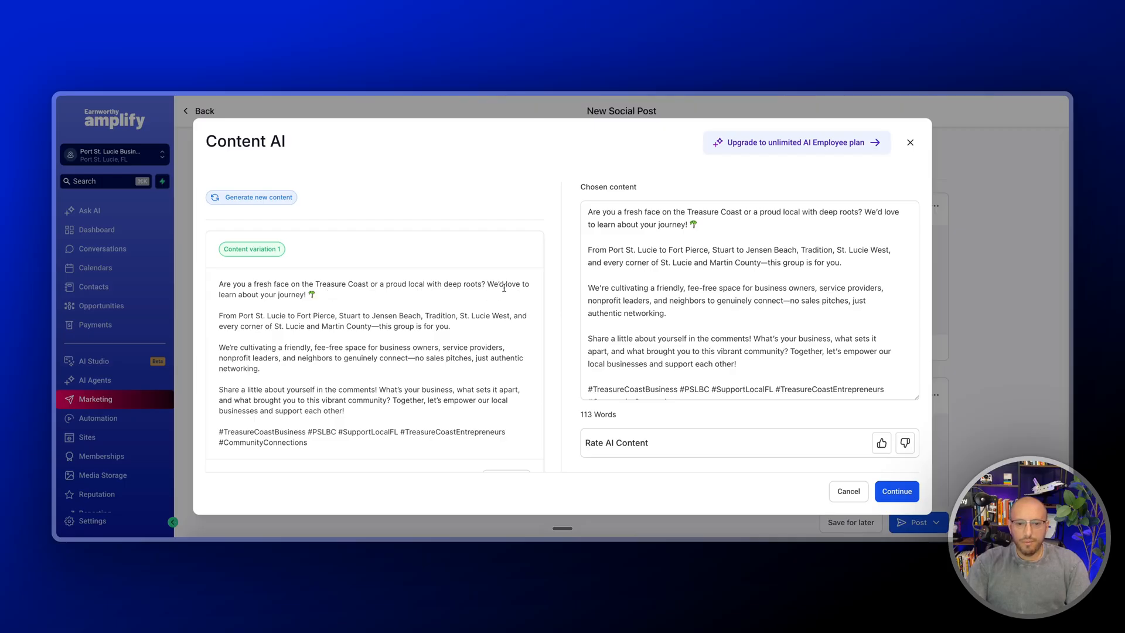
left_click(897, 491)
scroll(428, 311, "up", 3)
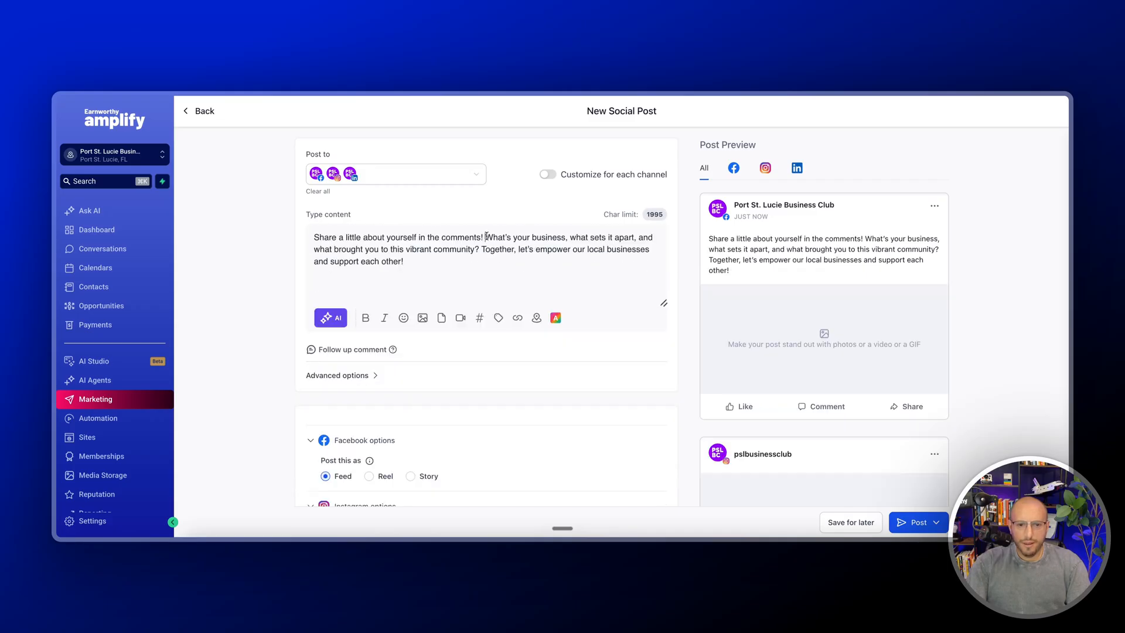
Split the post text into separate paragraphs before "What's your business" and before "Together, let's empower"
left_click(486, 237)
key("Return")
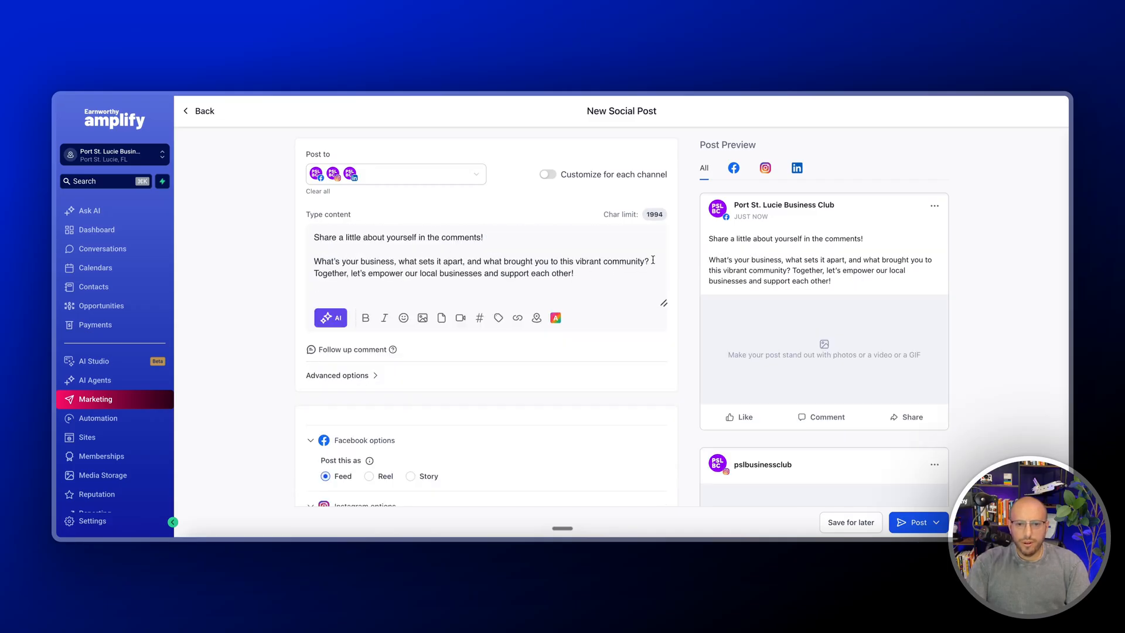
key("Return")
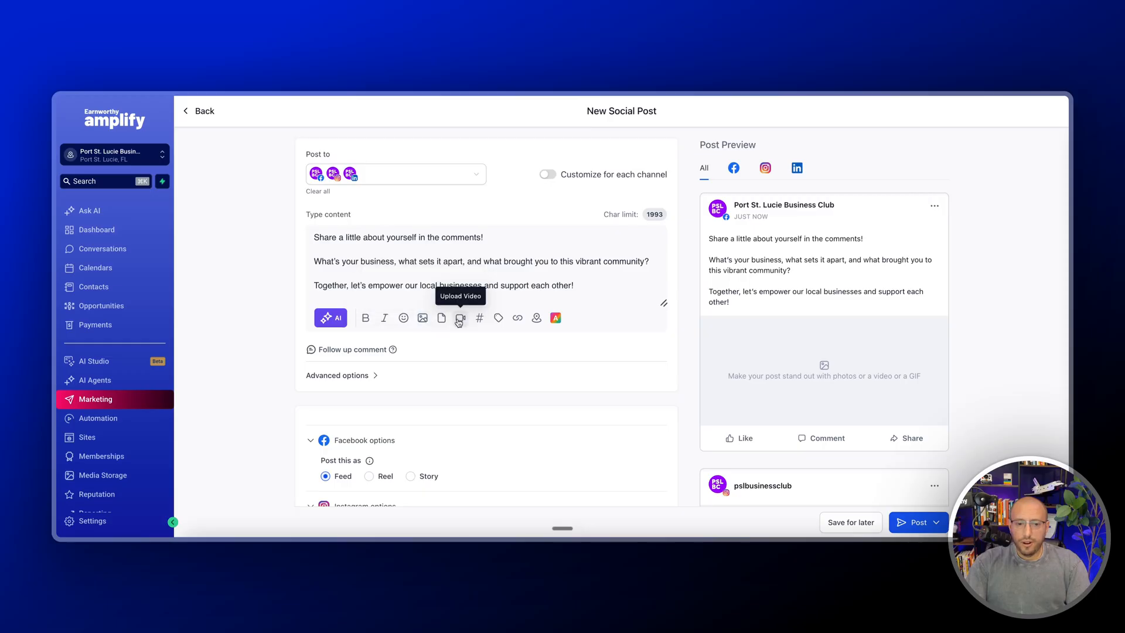
Upload NEW Social Posts (7).png to the media storage and attach it to the post
mouse_move(422, 321)
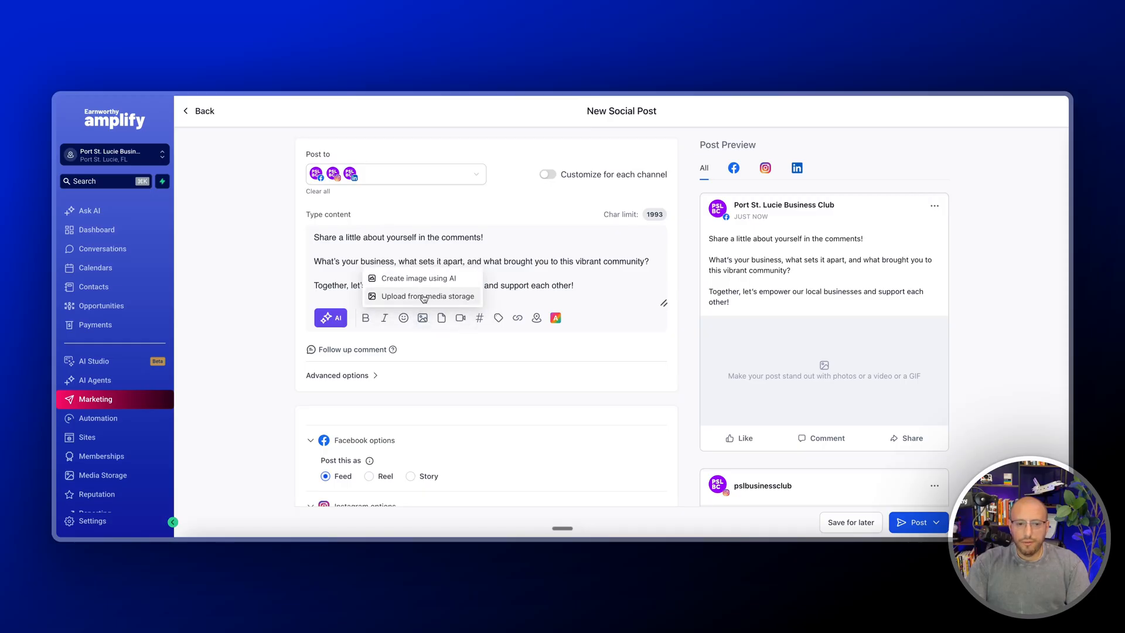
left_click(424, 298)
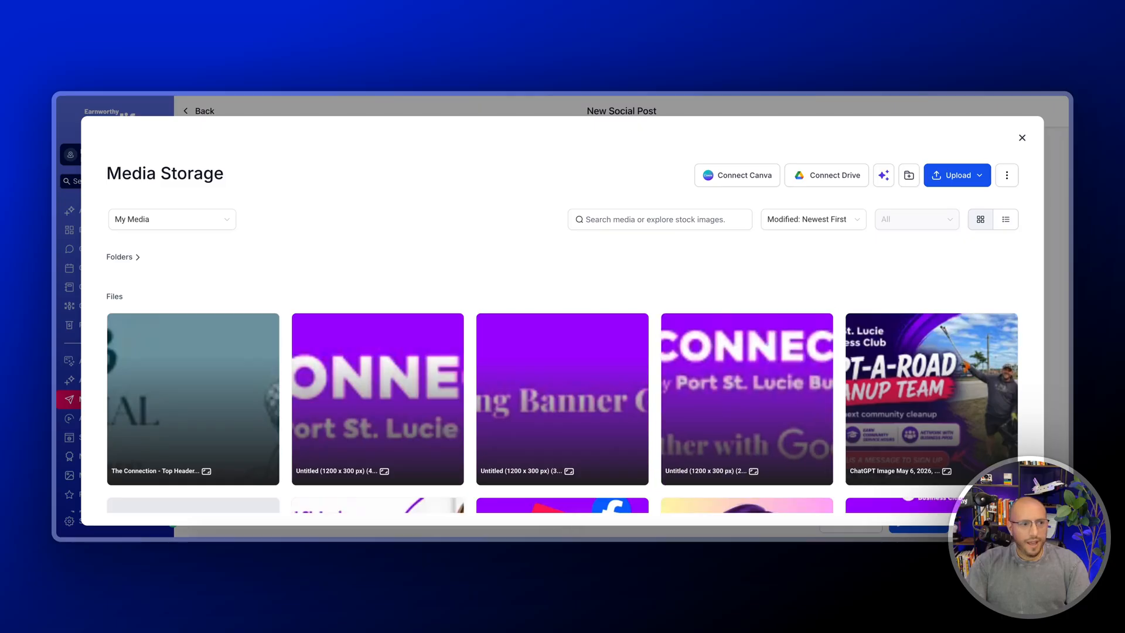
left_click_drag(94, 466, 389, 301)
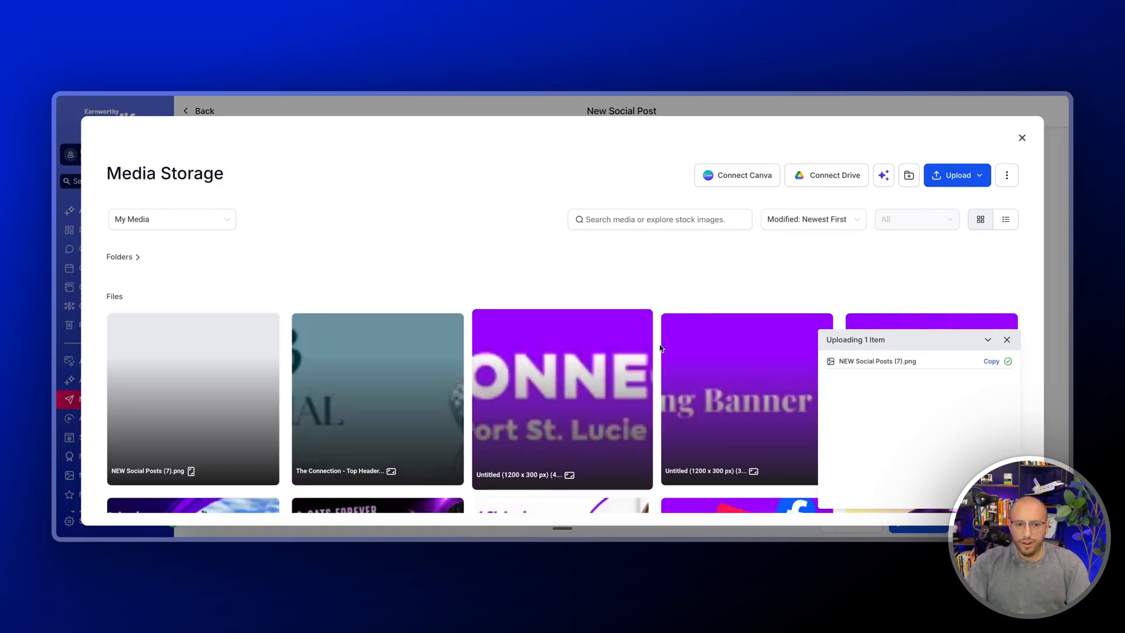
left_click(183, 381)
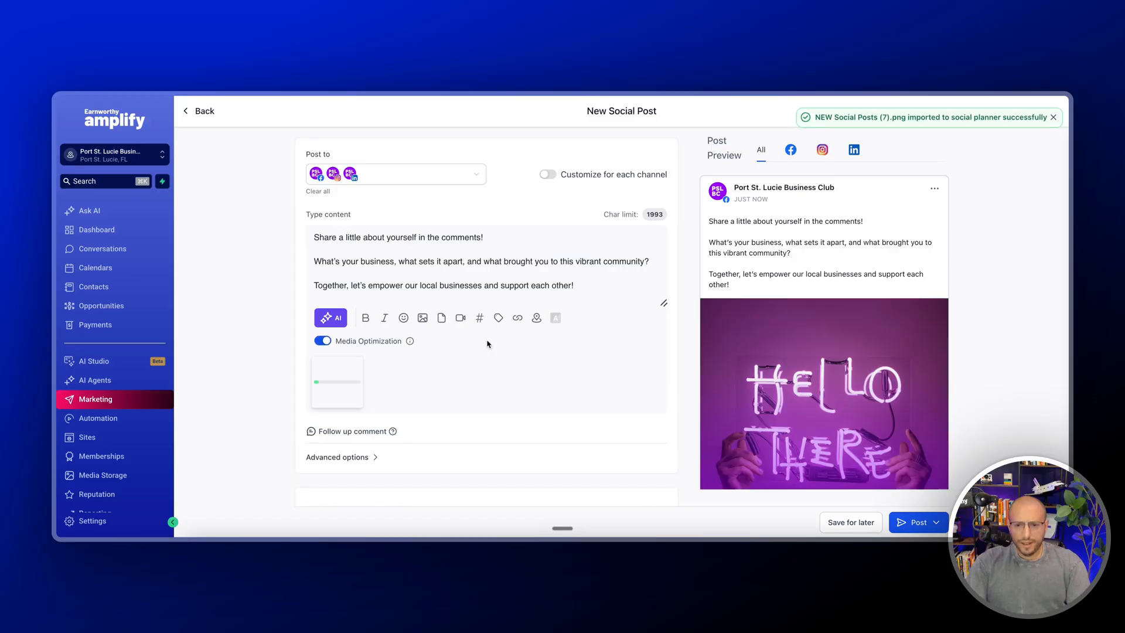
Review the Facebook, Instagram and LinkedIn posting options and the list of accounts available for the post
scroll(397, 317, "down", 4)
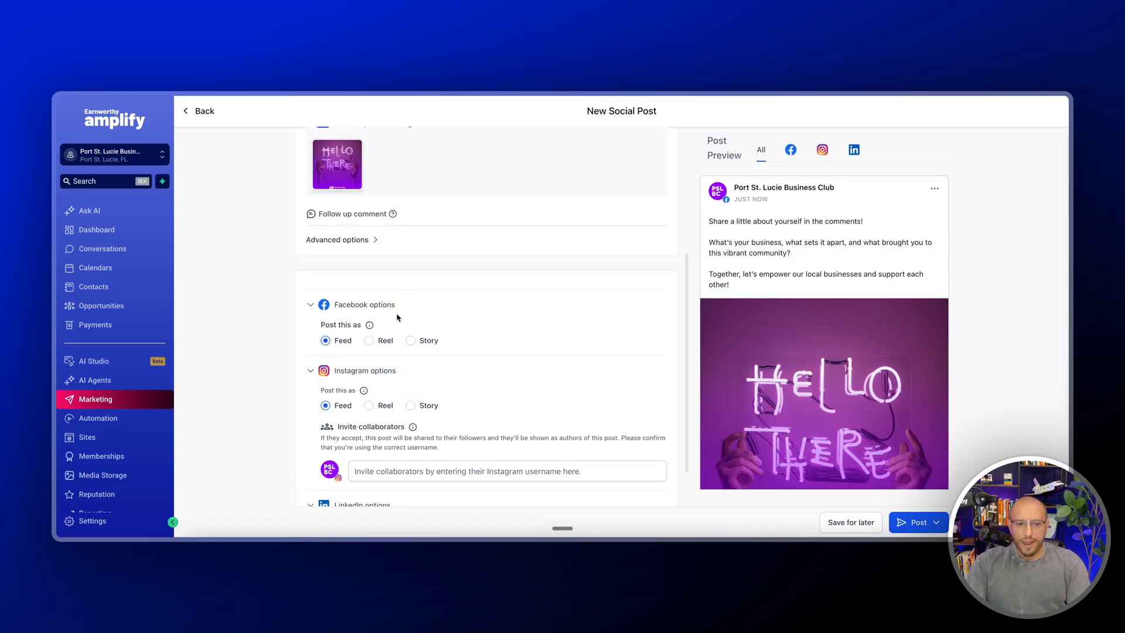
scroll(504, 353, "down", 1)
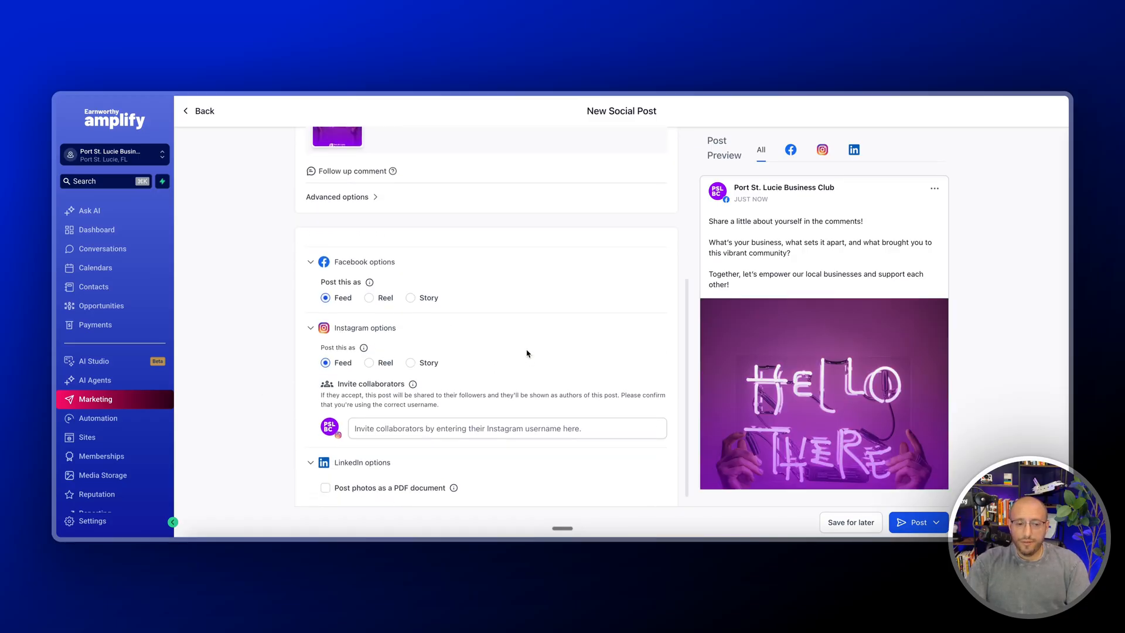
scroll(536, 359, "down", 1)
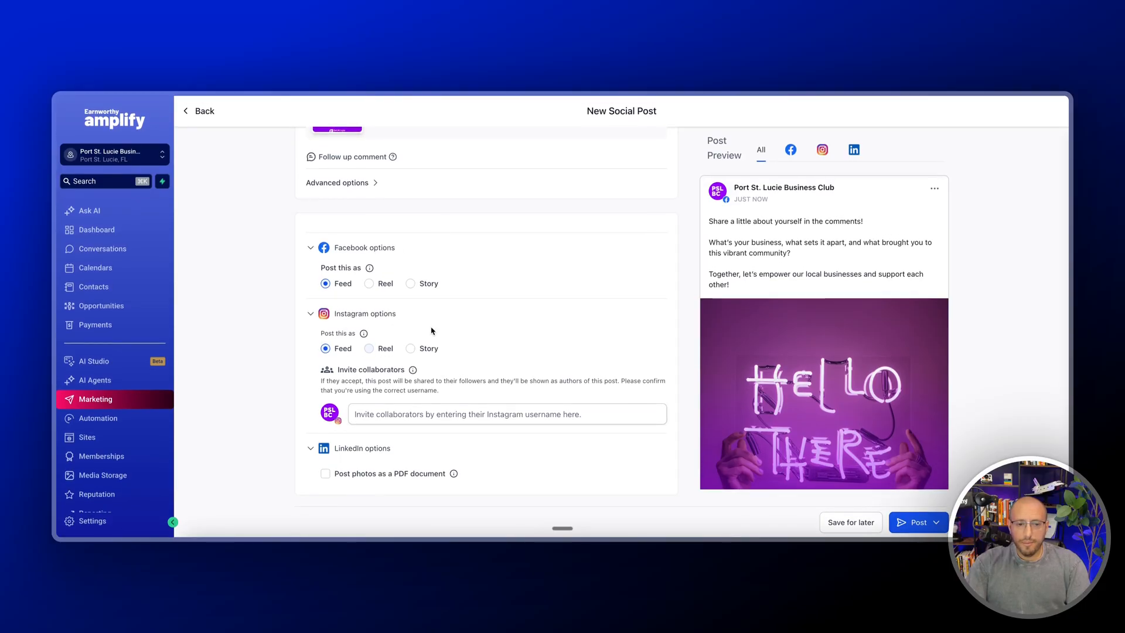
scroll(469, 305, "up", 5)
scroll(500, 290, "down", 1)
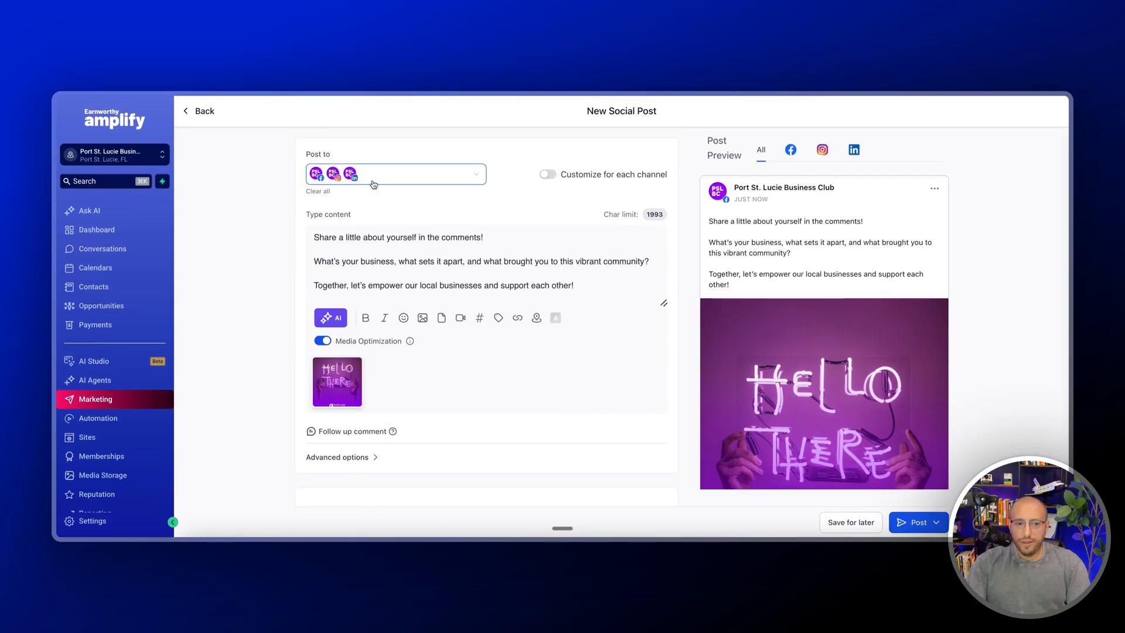
left_click(395, 183)
scroll(381, 352, "down", 3)
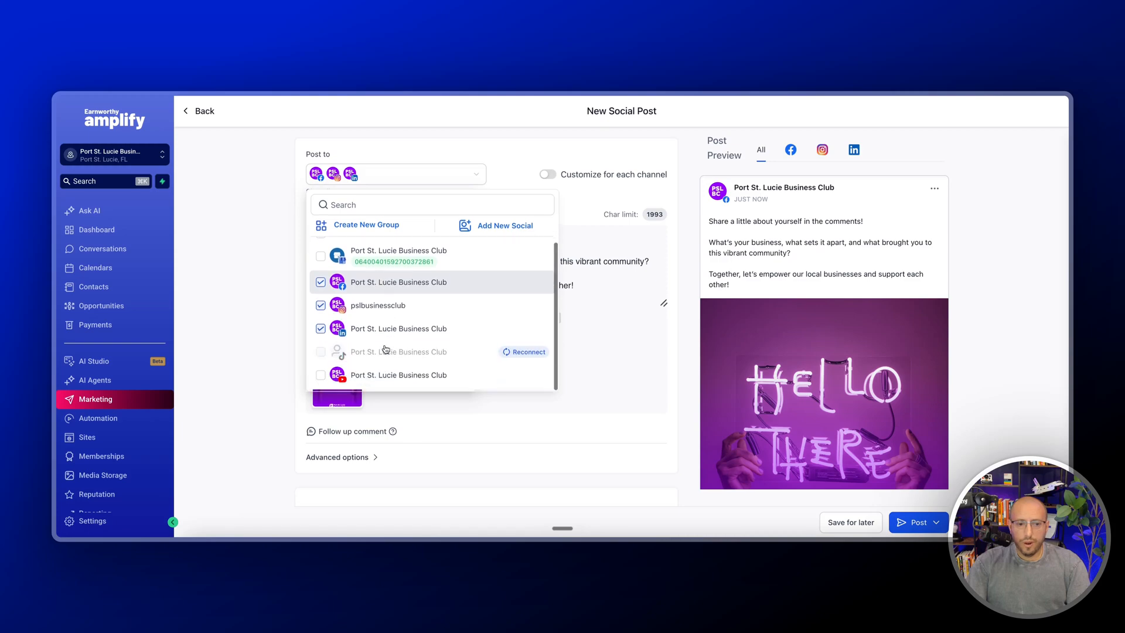
scroll(387, 328, "up", 3)
left_click(436, 154)
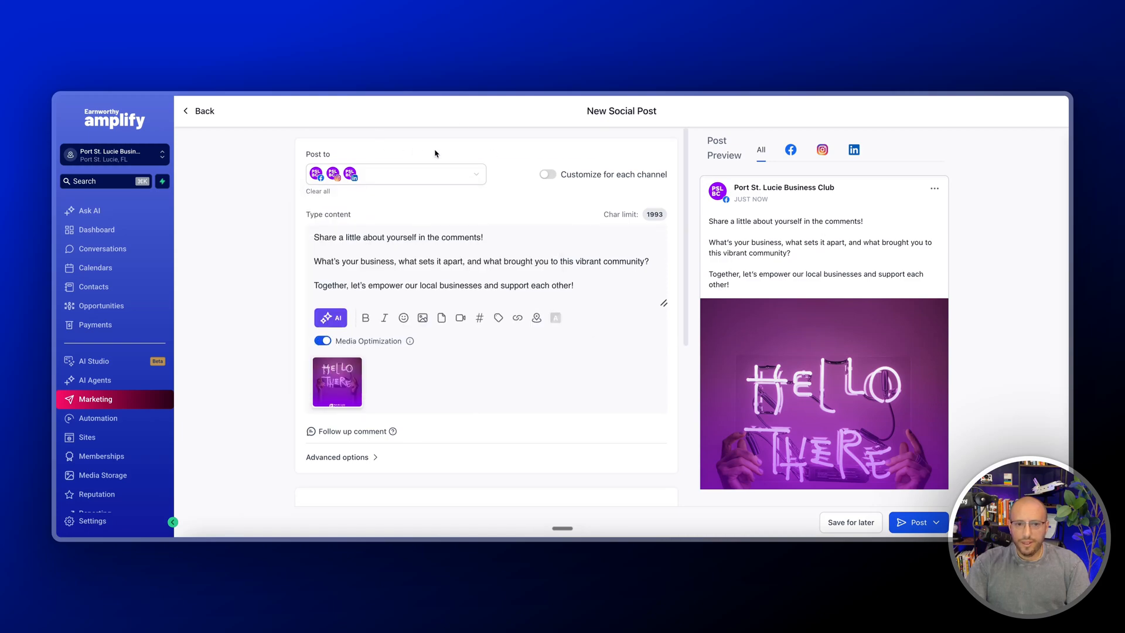
Schedule the post for a later slot in May 2026, choosing its date and time
left_click(938, 523)
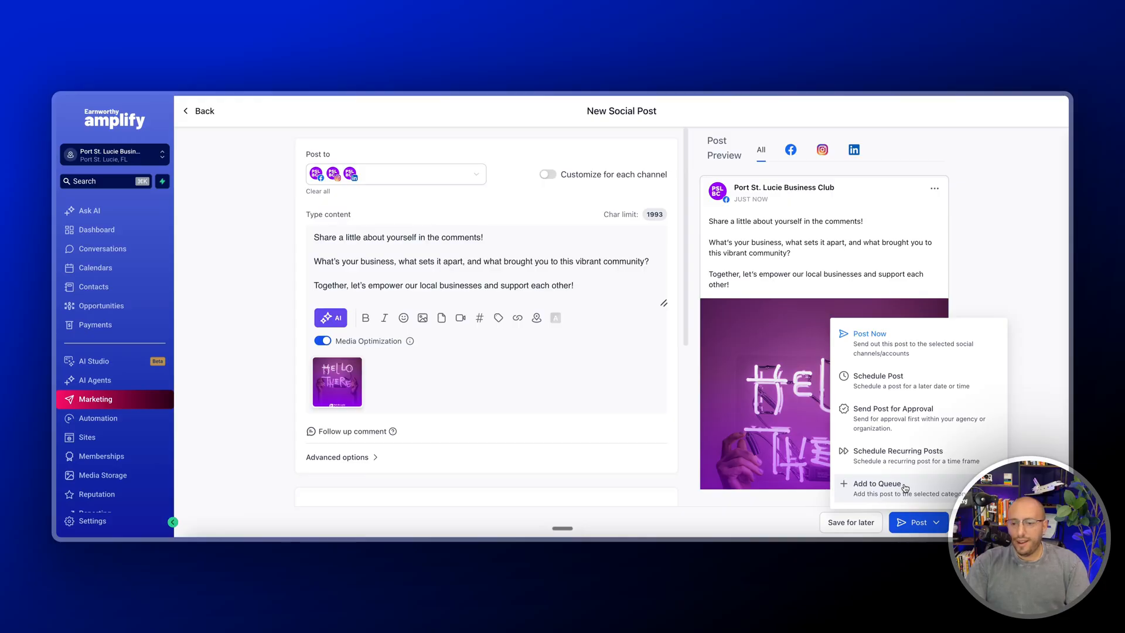
left_click(892, 382)
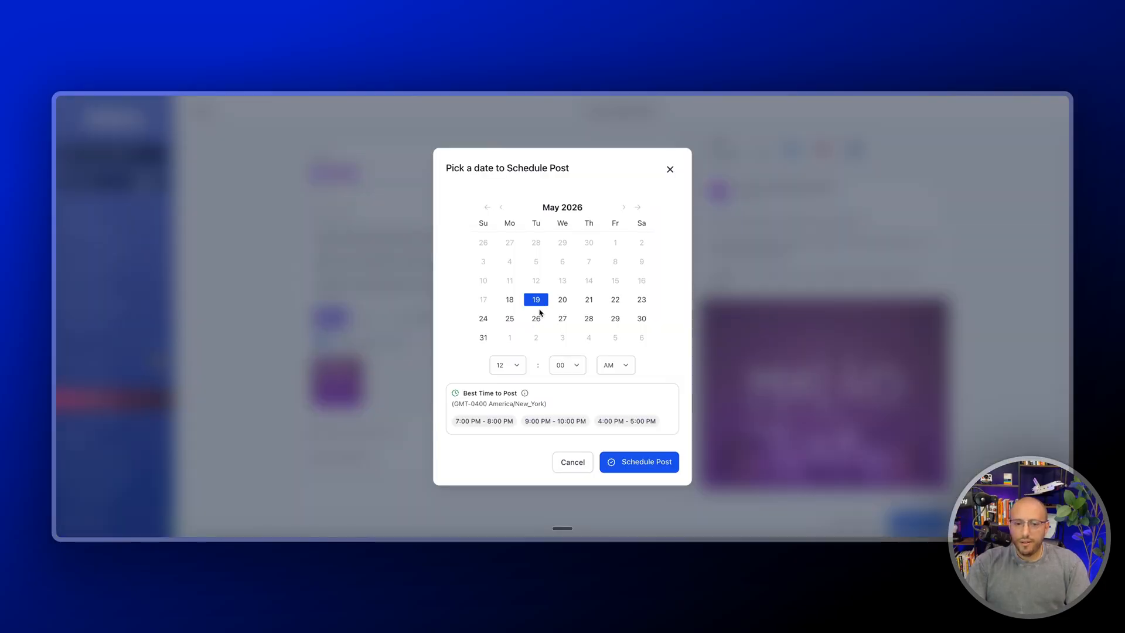
left_click(514, 367)
left_click(508, 320)
left_click(642, 464)
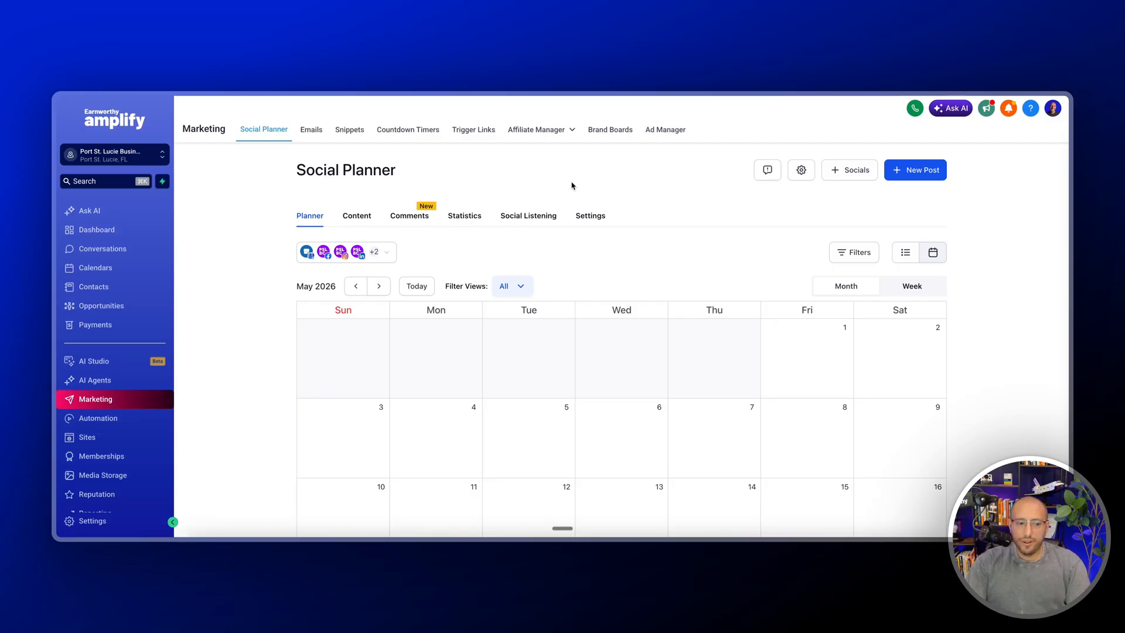
Locate the Help Center entry in the main navigation
scroll(99, 411, "down", 2)
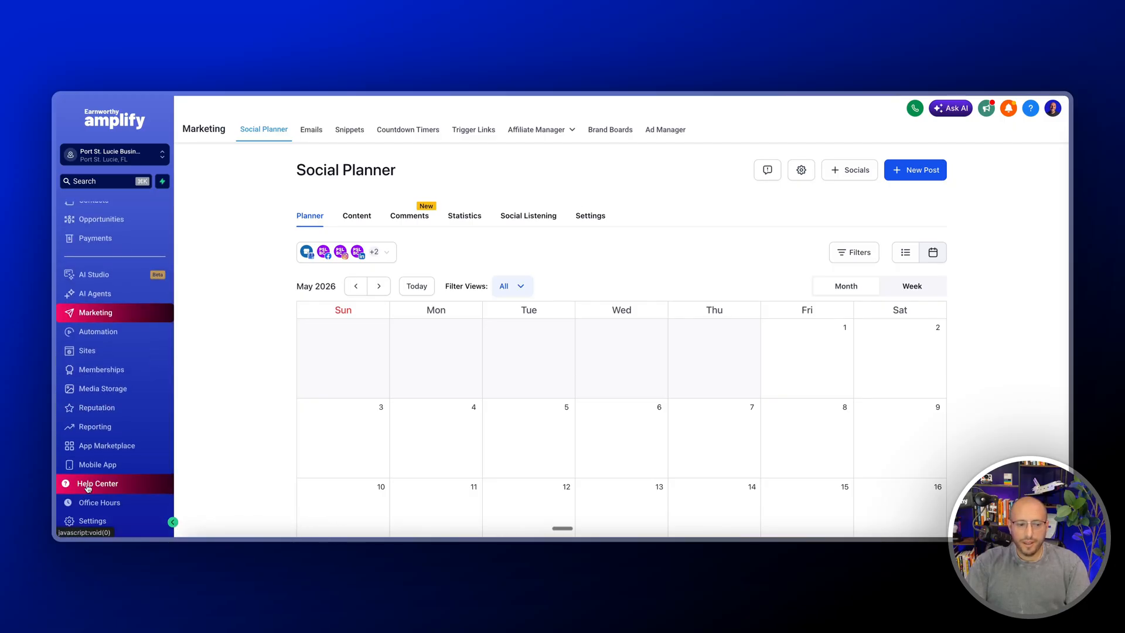